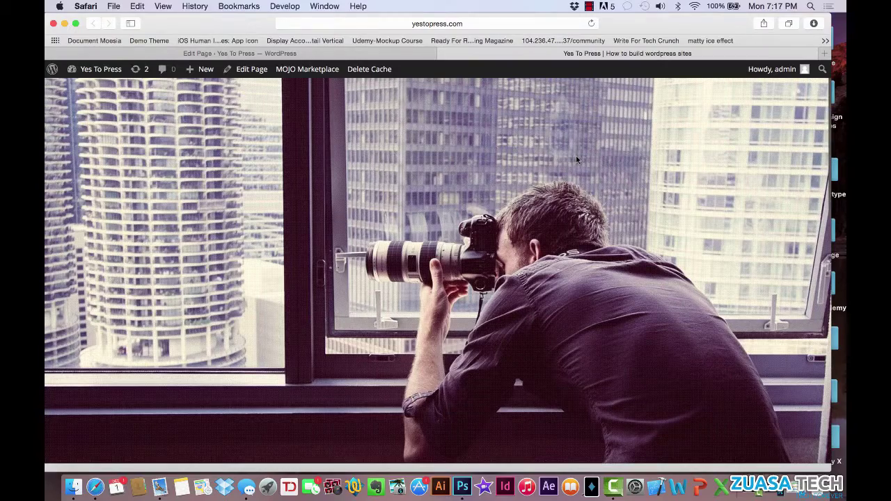
Step: Look over the live home page's header photo and the navigation bar and content beneath it
scroll(576, 158, "down", 5)
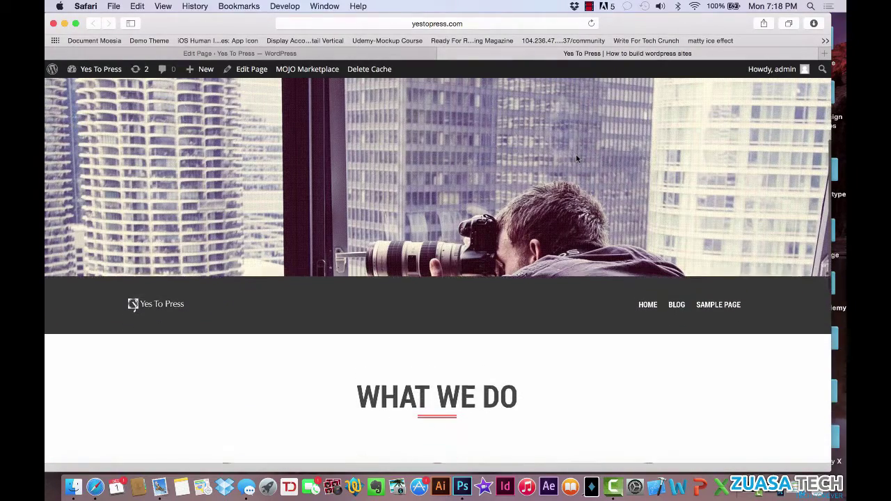
scroll(575, 154, "up", 3)
scroll(575, 159, "down", 4)
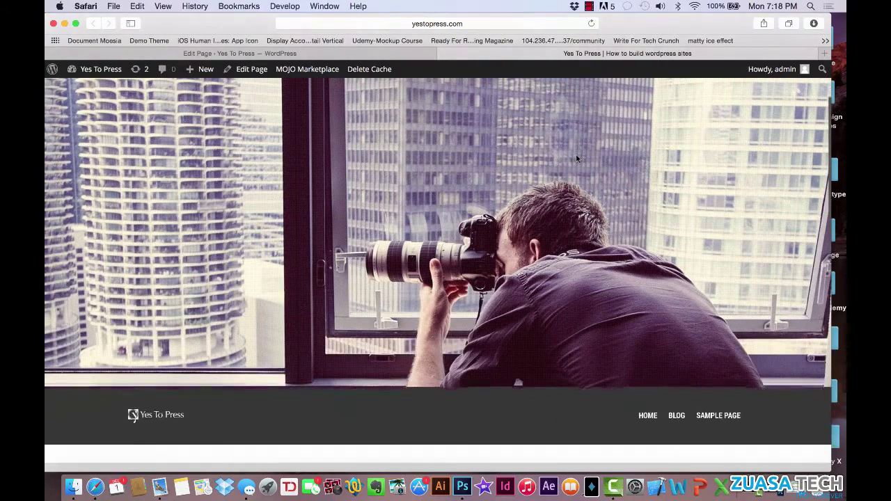
scroll(576, 159, "up", 4)
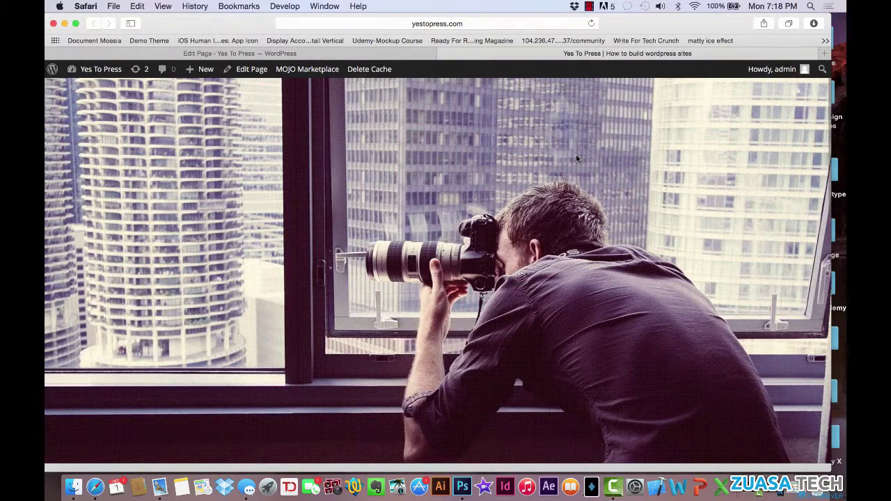
scroll(575, 154, "down", 3)
scroll(468, 166, "up", 1)
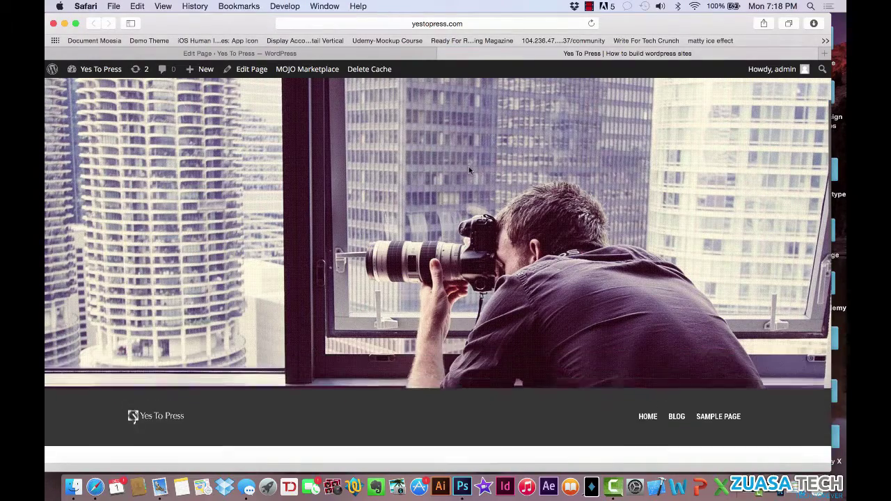
scroll(469, 166, "up", 1)
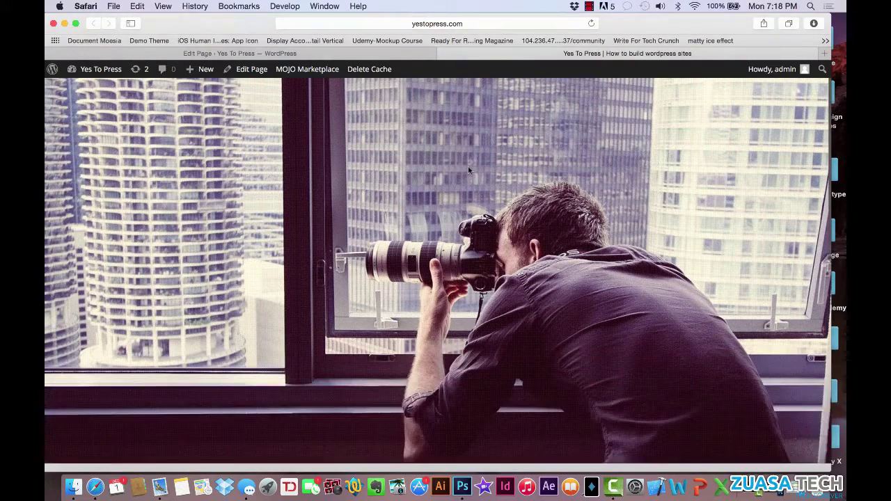
Step: Open the theme customizer from the site's admin area and expand the Header Image settings
left_click(282, 54)
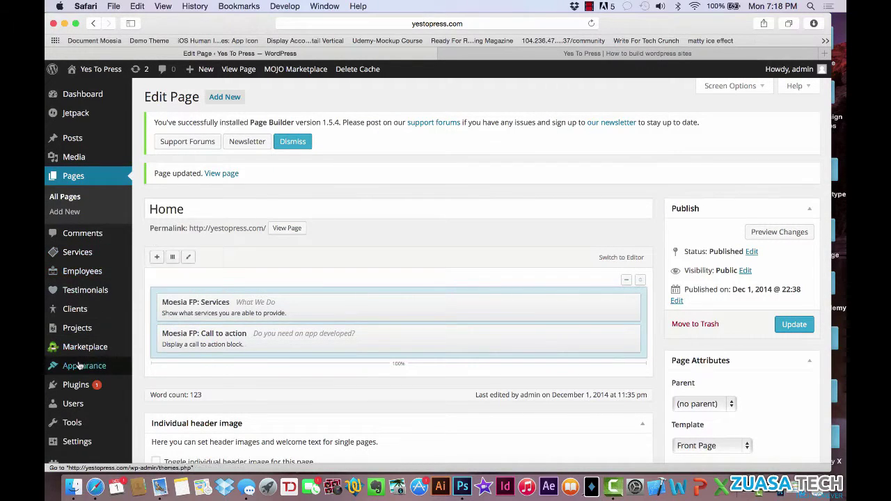
mouse_move(80, 365)
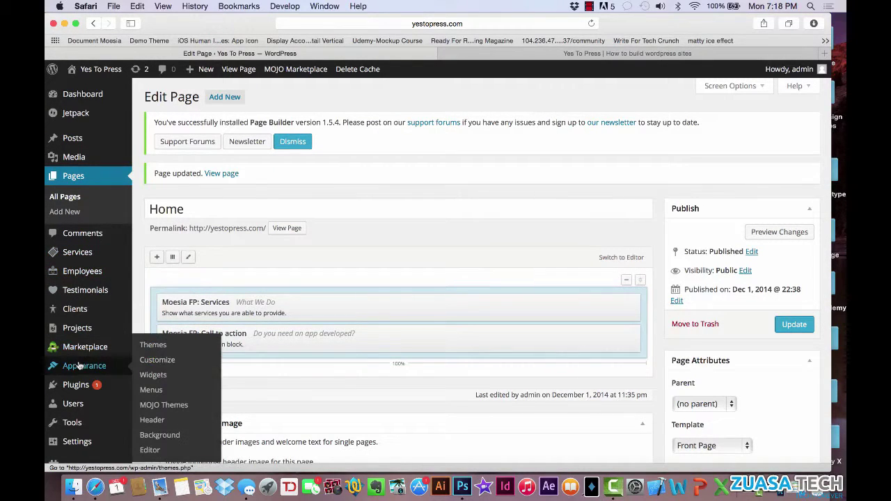
left_click(154, 362)
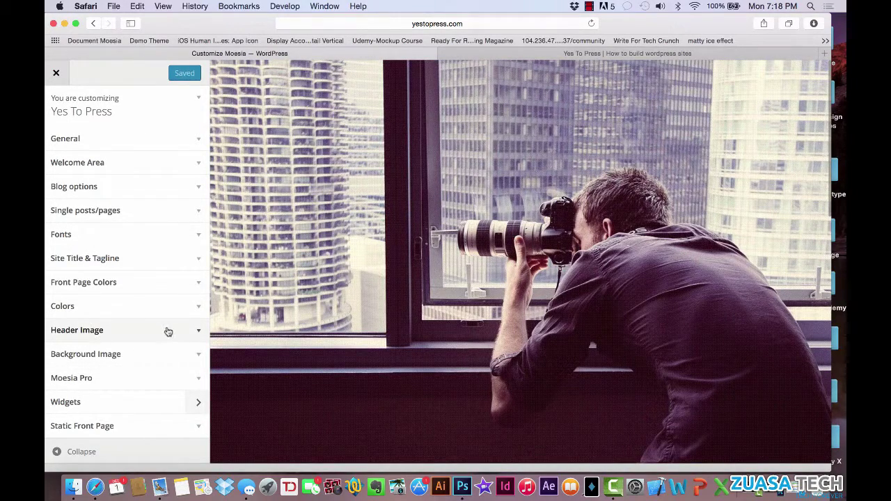
left_click(199, 333)
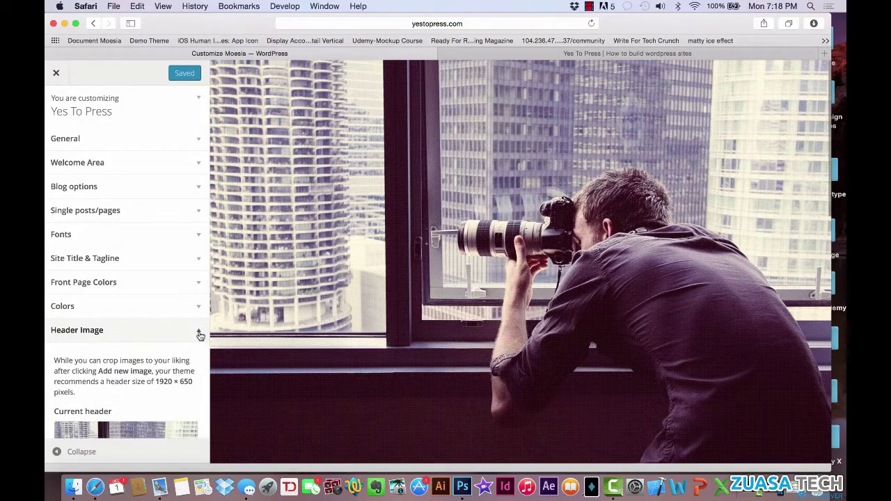
scroll(199, 335, "down", 3)
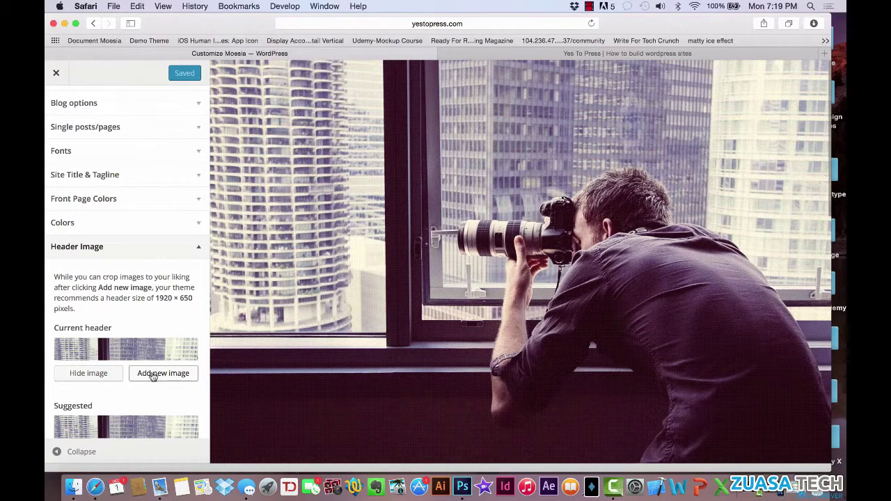
Step: Upload header_BG.jpg from the Desktop as a new header image
left_click(153, 376)
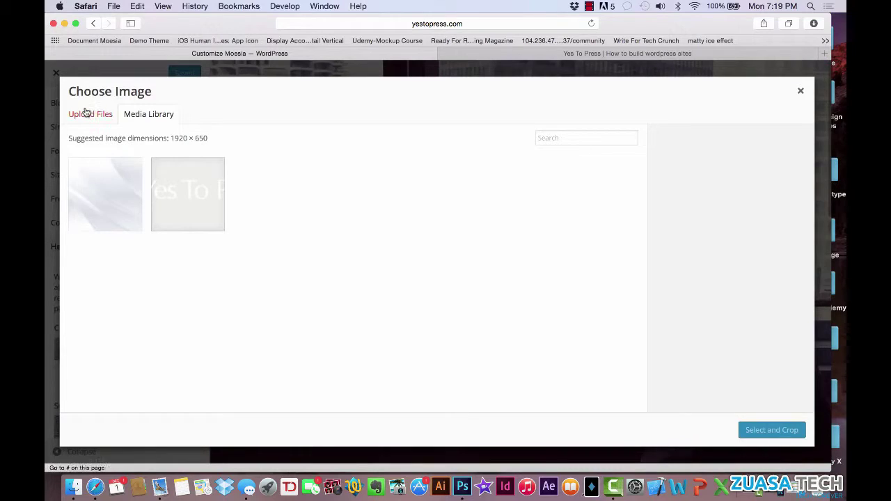
left_click(85, 111)
left_click(412, 277)
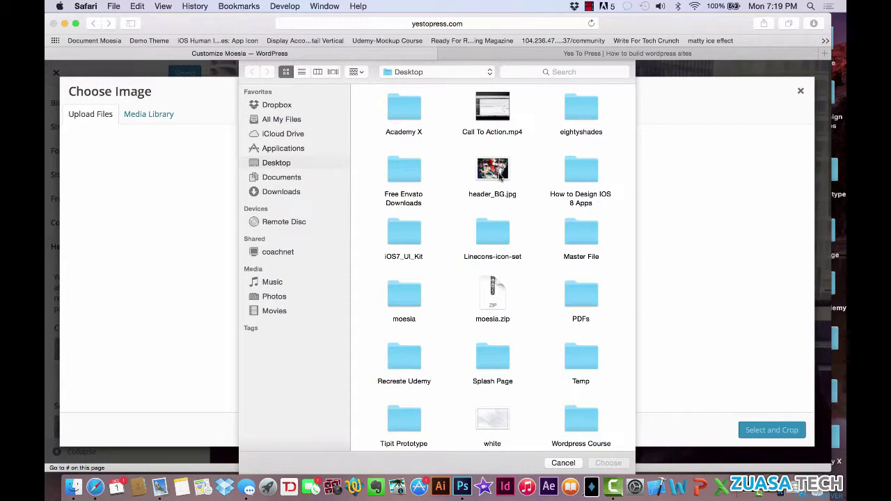
double_click(498, 174)
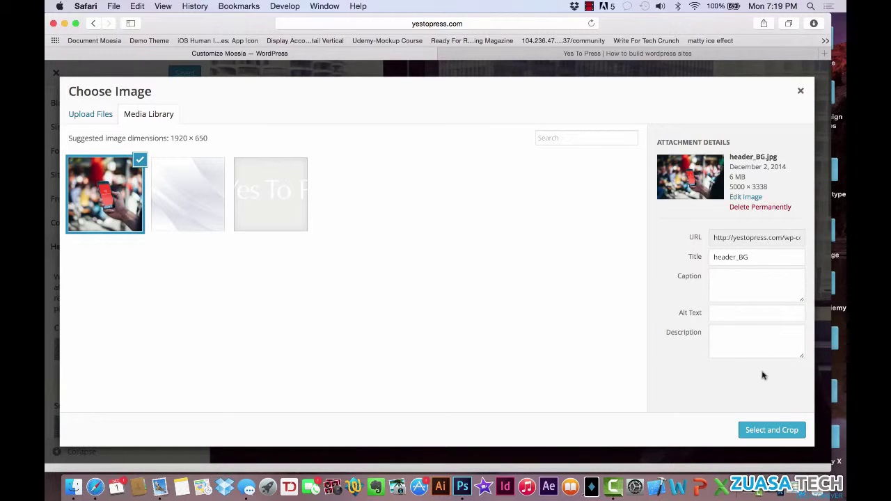
Step: Extend the header image's crop area downward to include the whole phone and apply the crop
left_click(747, 430)
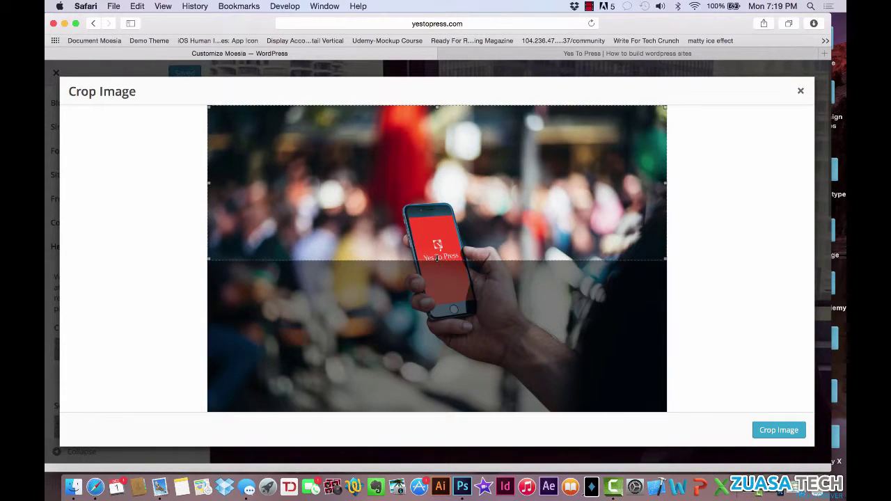
left_click_drag(437, 259, 427, 350)
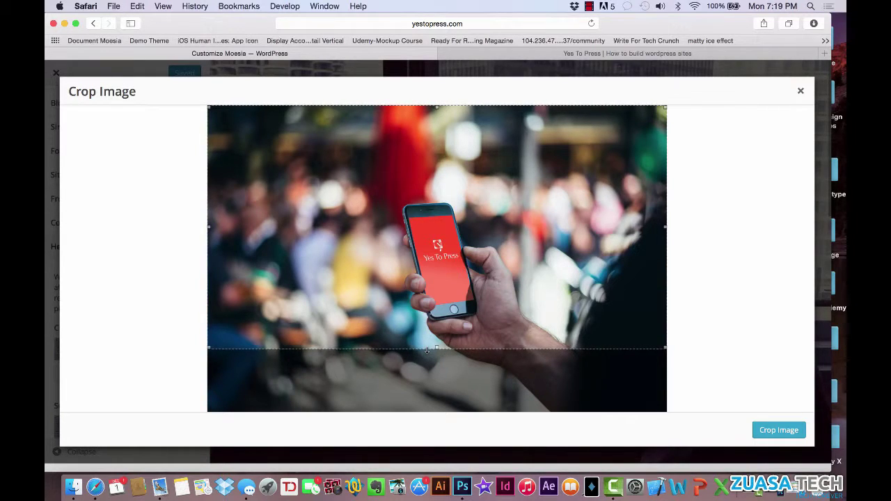
left_click(770, 431)
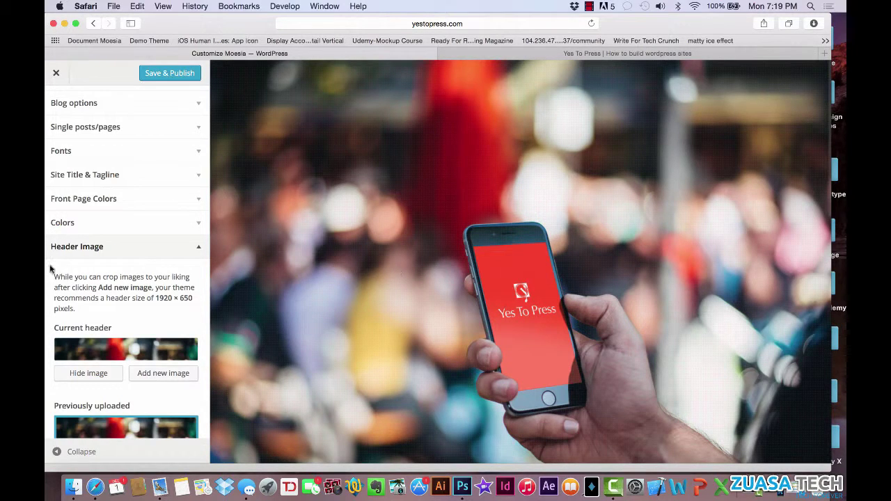
Step: Collapse the Header Image settings and expand the Welcome Area settings
scroll(52, 270, "down", 2)
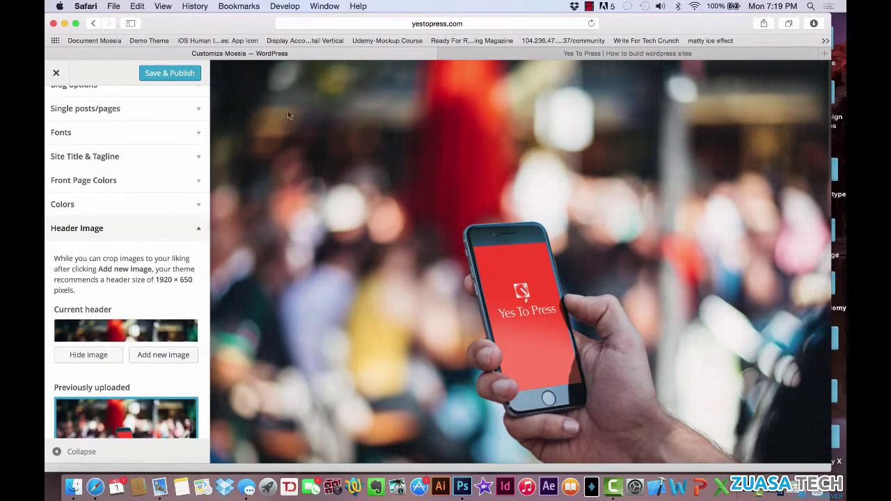
left_click(149, 234)
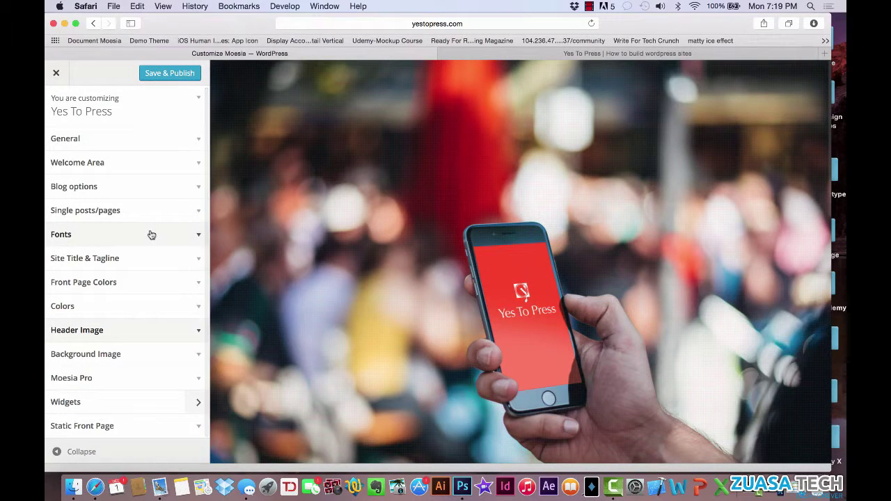
left_click(105, 165)
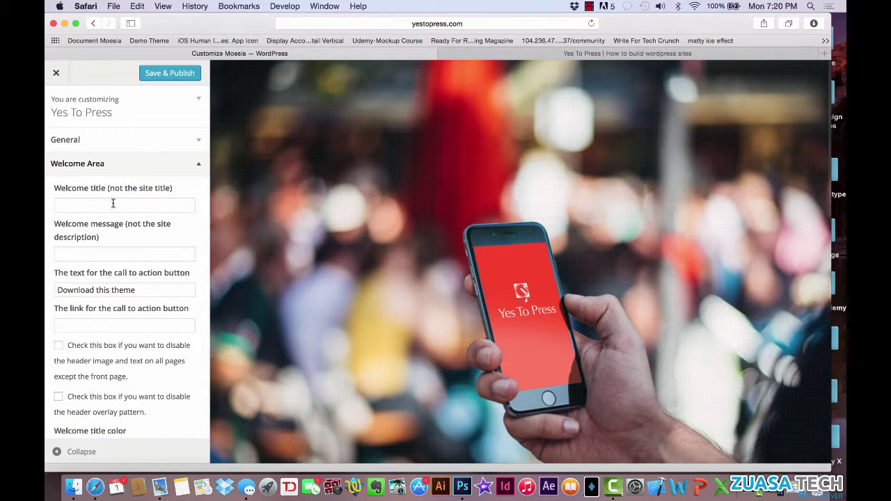
Step: Enter "Title" as the welcome title and "Decription" as the welcome message
left_click(112, 203)
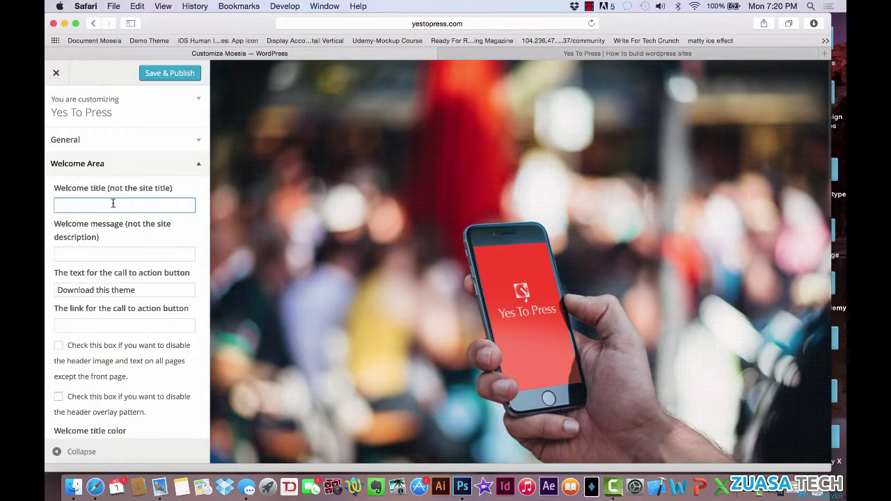
type("Title")
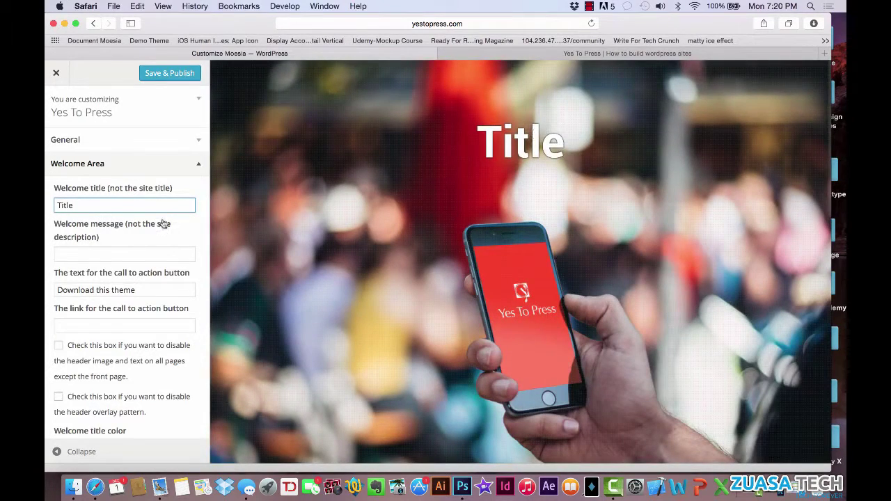
left_click(126, 252)
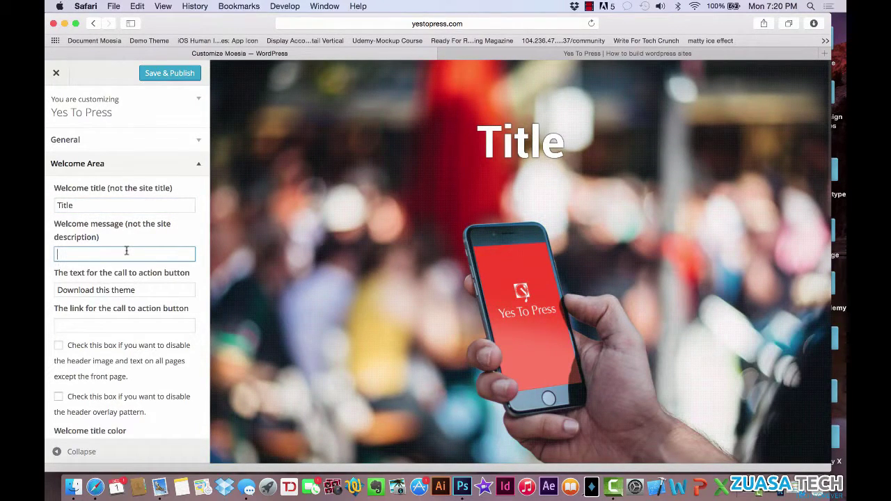
type("Decription")
Step: Set the call to action button's text to "Get Started" and its link to "#"
triple_click(110, 290)
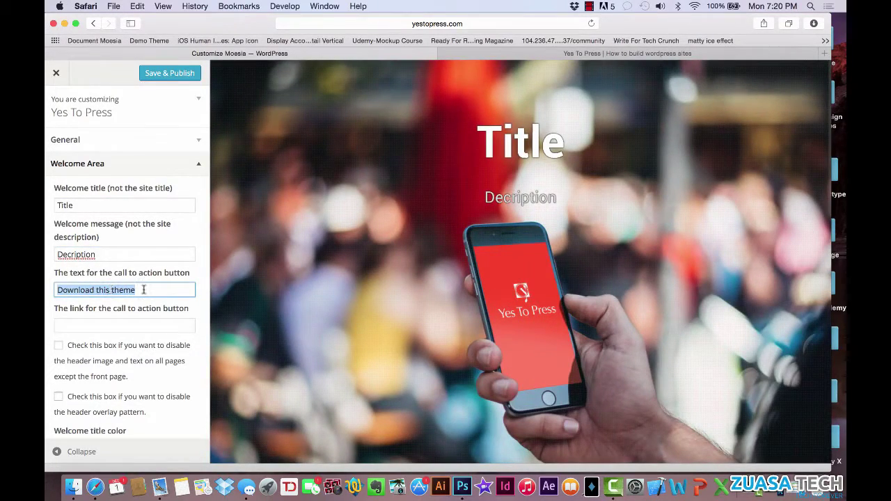
scroll(143, 290, "down", 2)
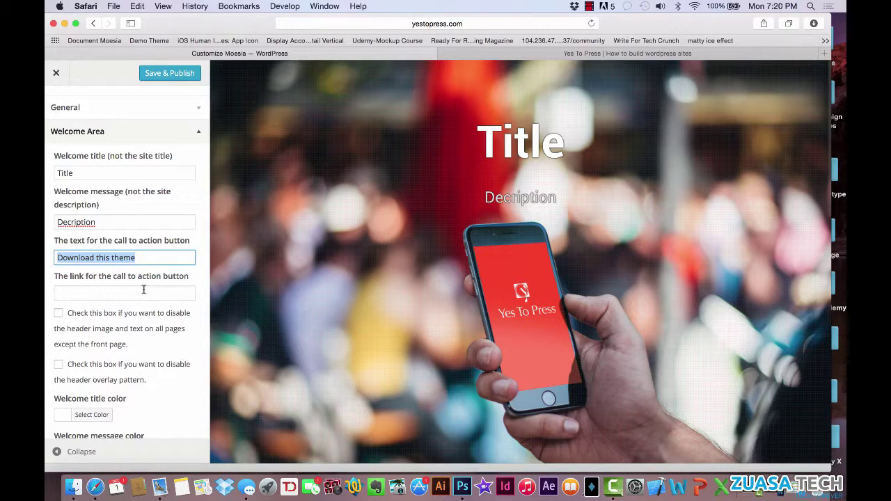
type("Get Started")
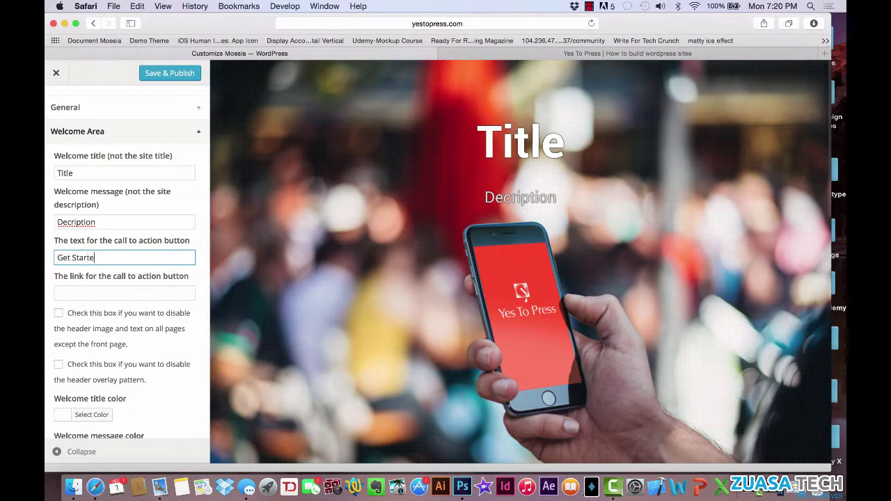
left_click(118, 290)
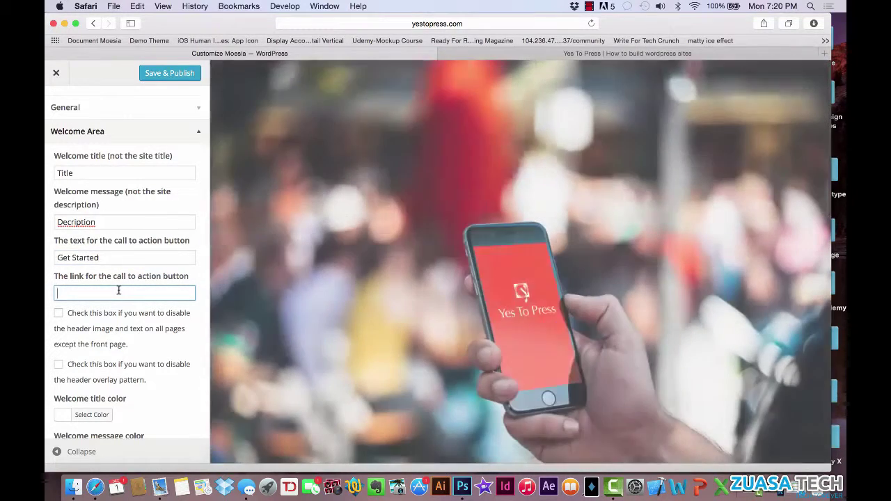
type("#")
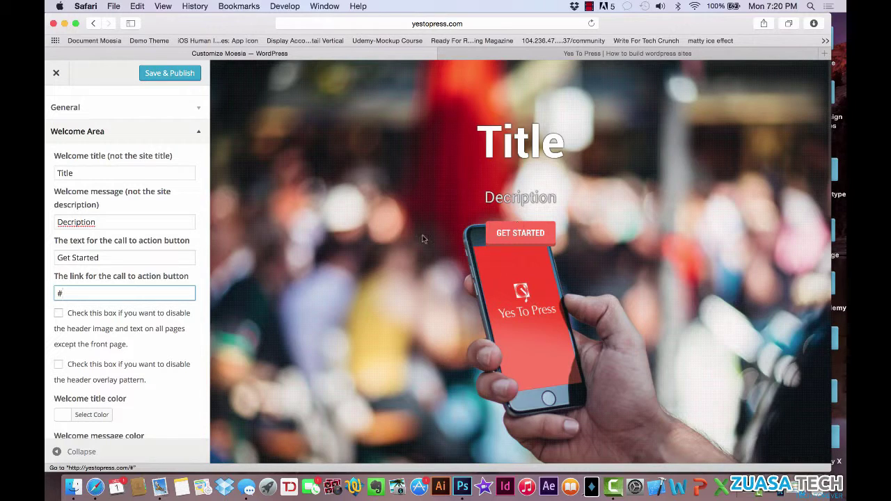
Step: Clear the welcome message and the call to action button's text and link
double_click(111, 253)
triple_click(112, 253)
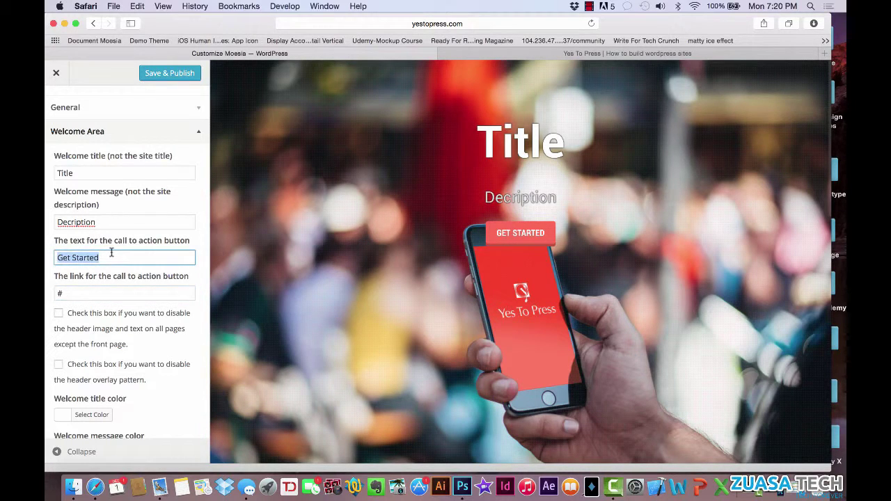
key("BackSpace")
left_click(74, 293)
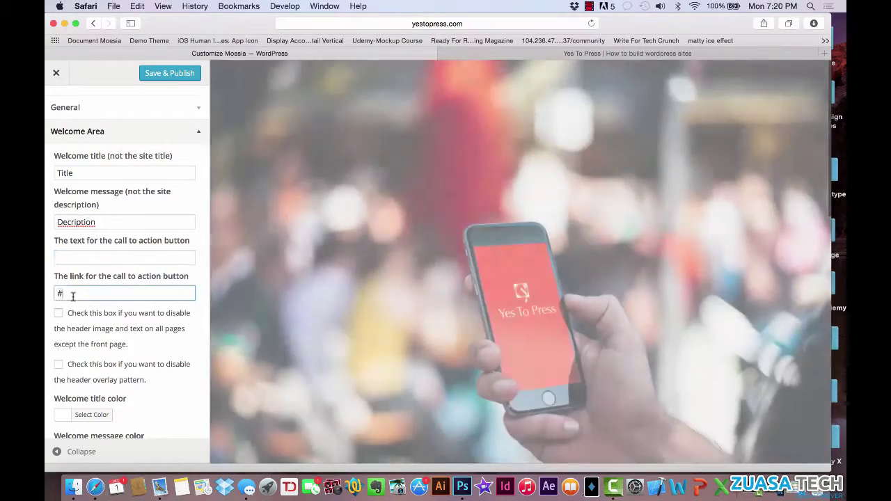
key("BackSpace")
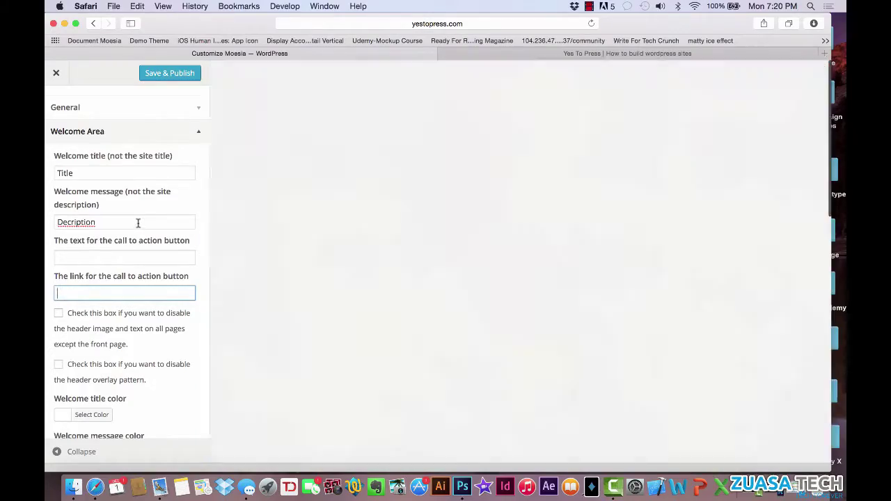
left_click(137, 224)
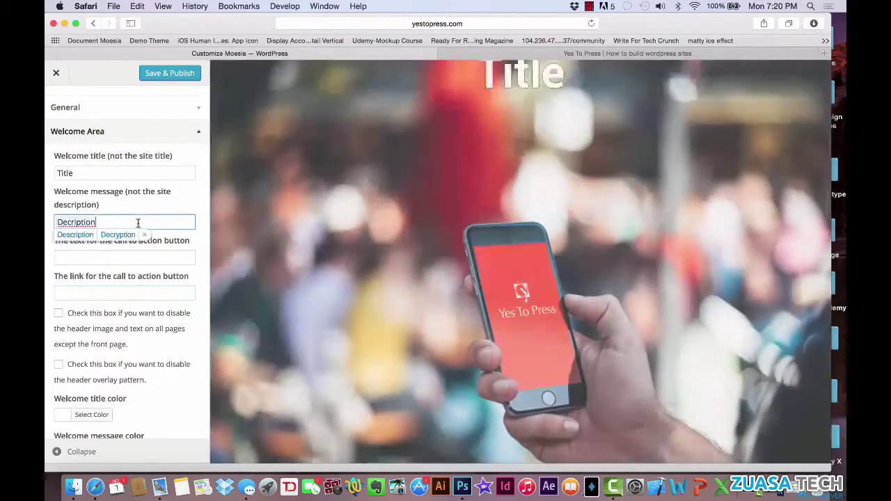
key("BackSpace")
triple_click(139, 222)
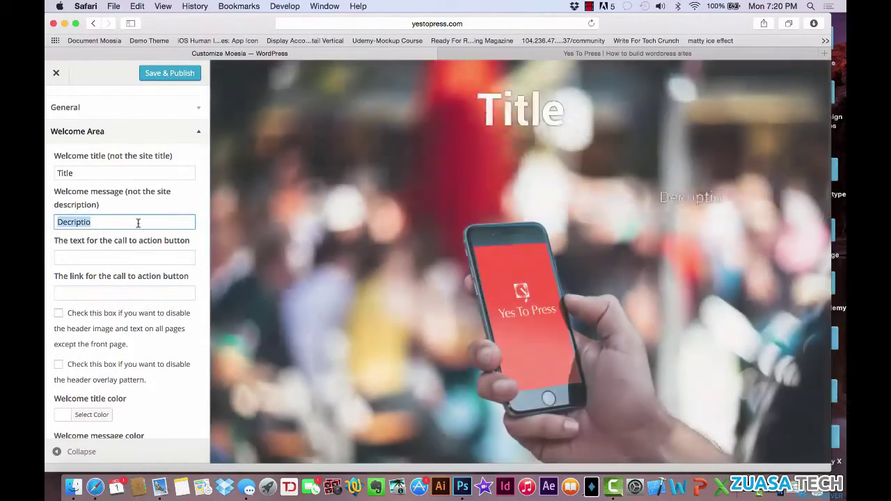
key("BackSpace")
Step: Replace the welcome title with "We Build Apps"
triple_click(134, 172)
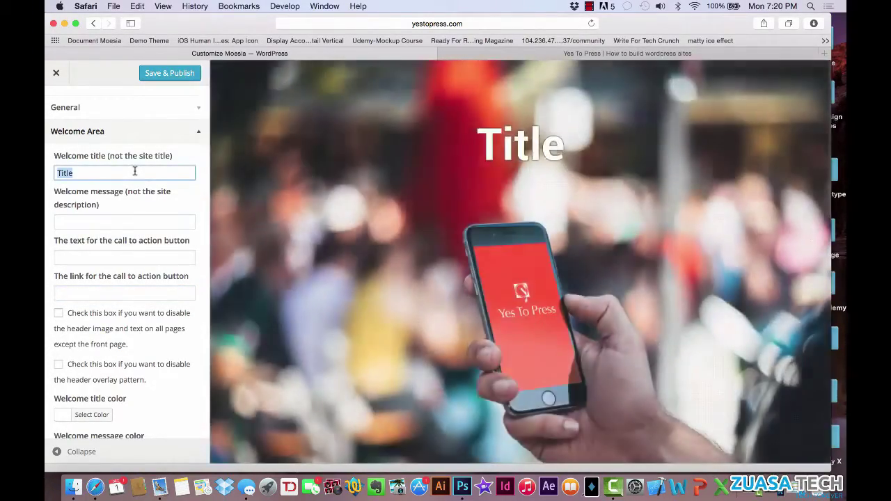
type("We ")
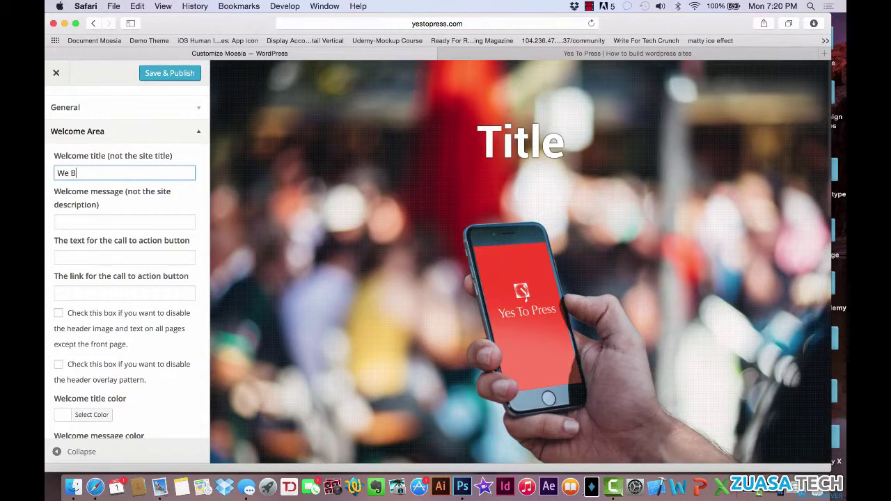
type("Build Apps")
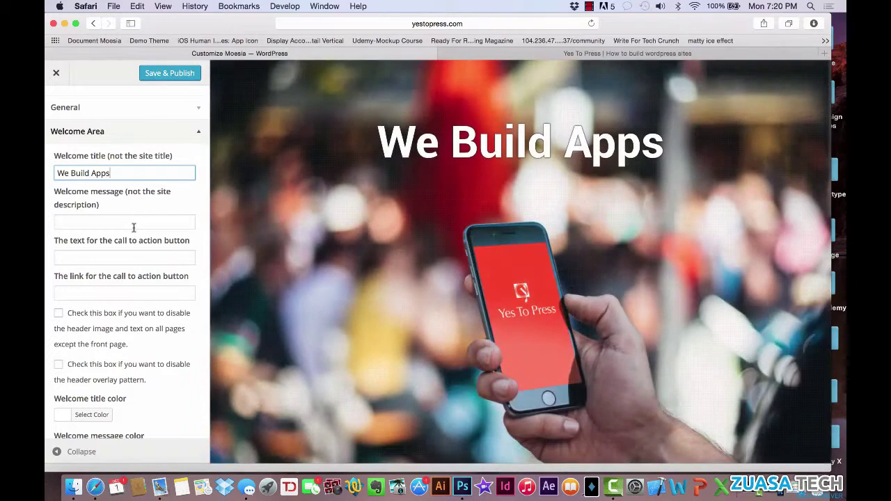
Step: Review the Welcome Area's header checkboxes and its title, message and button color options
scroll(142, 252, "down", 3)
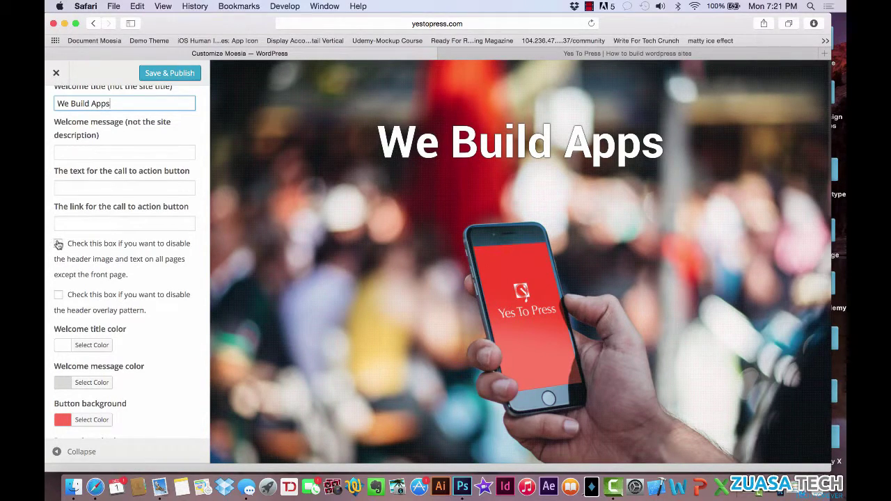
scroll(97, 291, "down", 1)
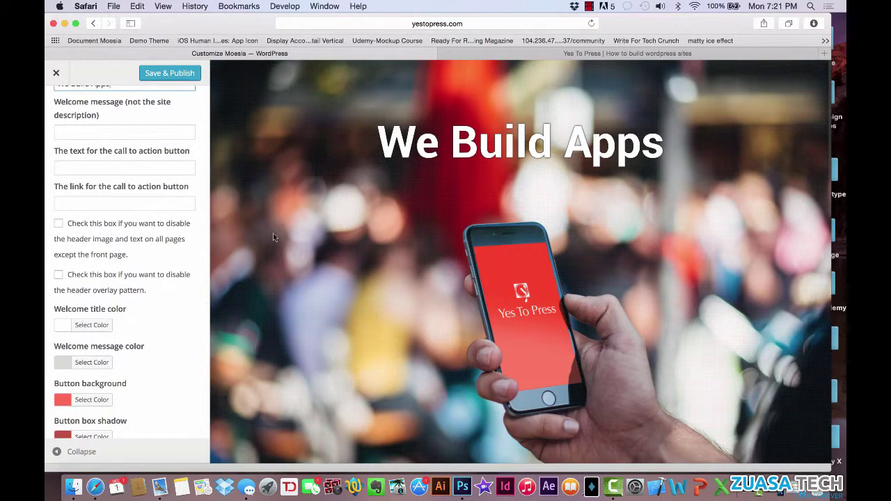
left_click(58, 275)
scroll(532, 215, "down", 5)
scroll(135, 258, "down", 1)
scroll(87, 327, "down", 3)
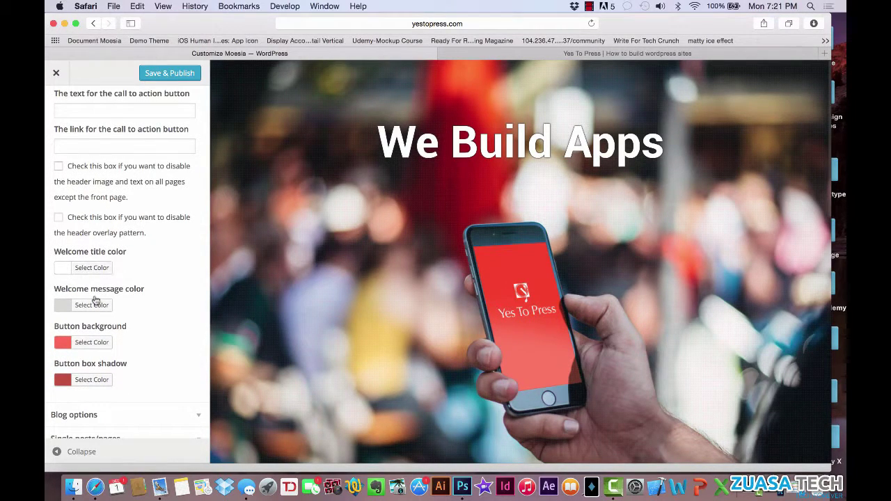
scroll(111, 219, "up", 3)
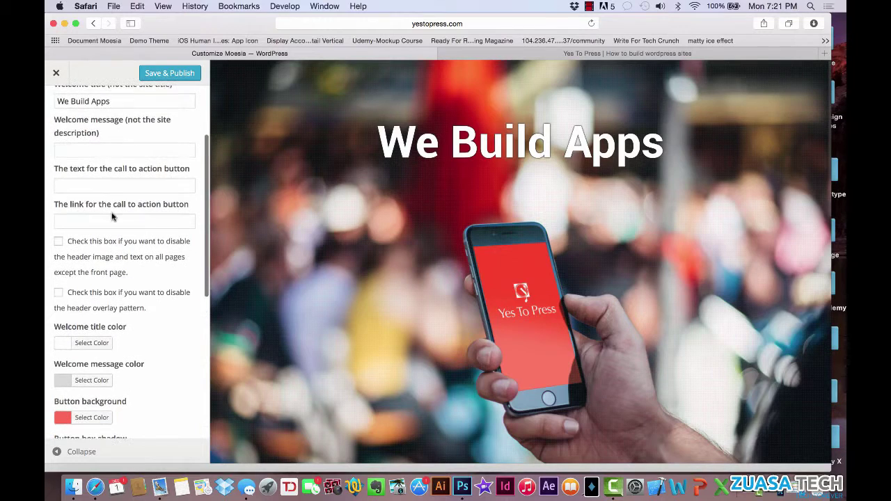
Step: Enter "We love coding" as the welcome message, with "Get Started" as the call to action button's text and "#" as its link
left_click(104, 151)
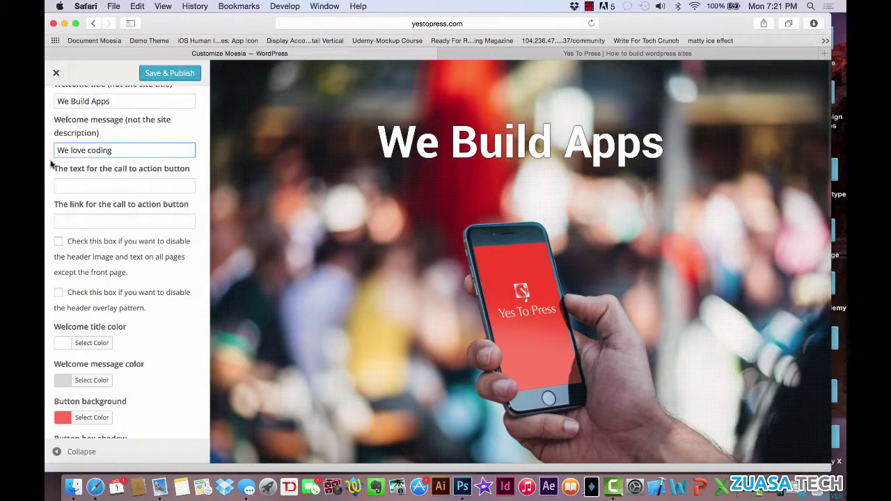
left_click(72, 182)
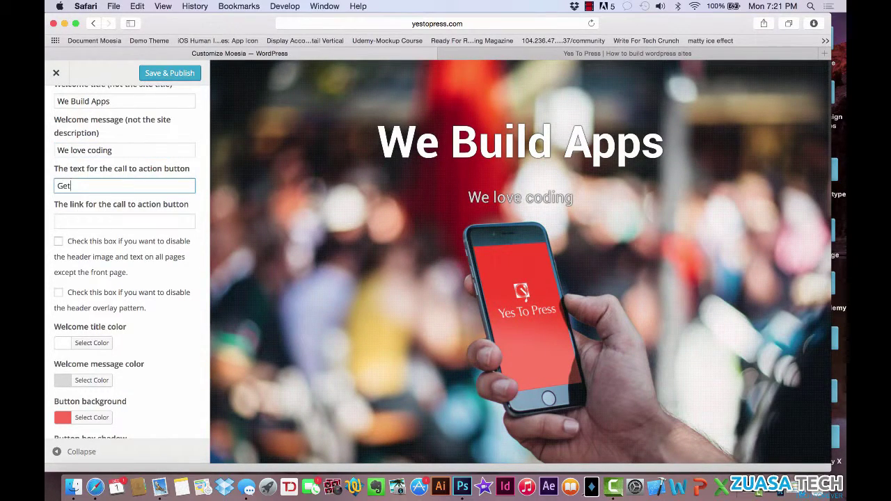
type("Get Started")
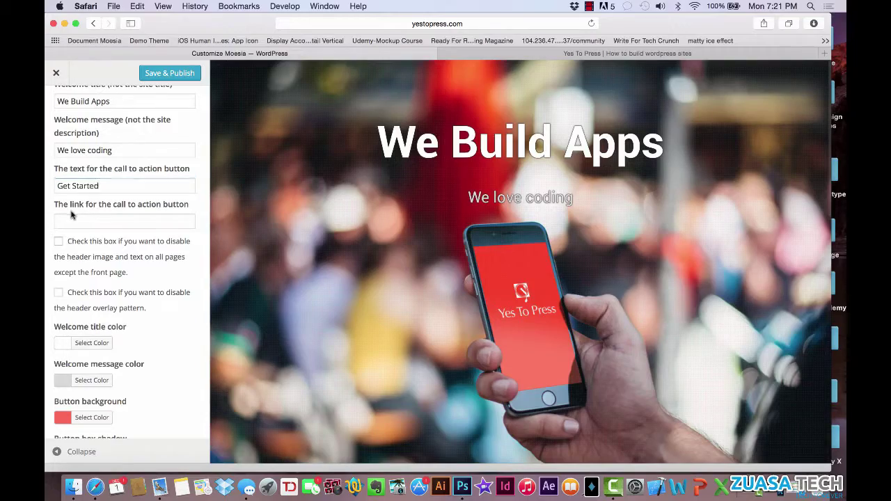
left_click(71, 223)
type("#")
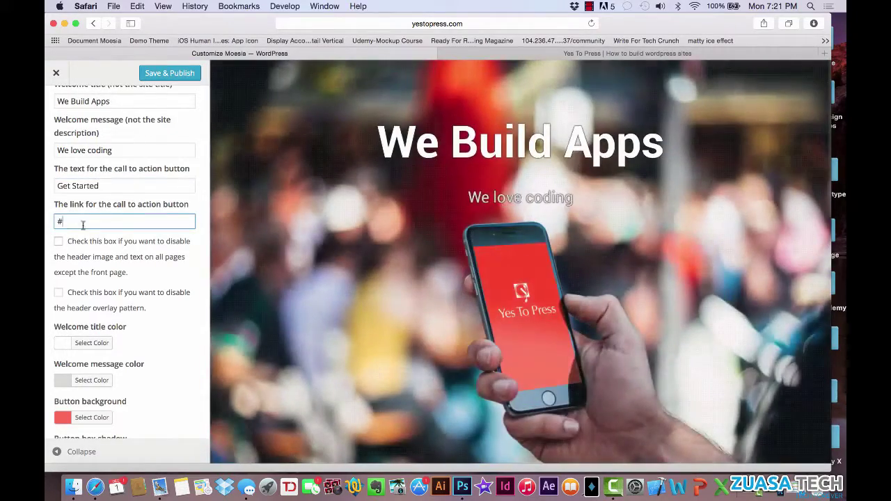
Step: Try red, blue and white as the welcome message color, and settle on pale lavender #e3e1ef
scroll(168, 242, "down", 1)
scroll(168, 242, "down", 1)
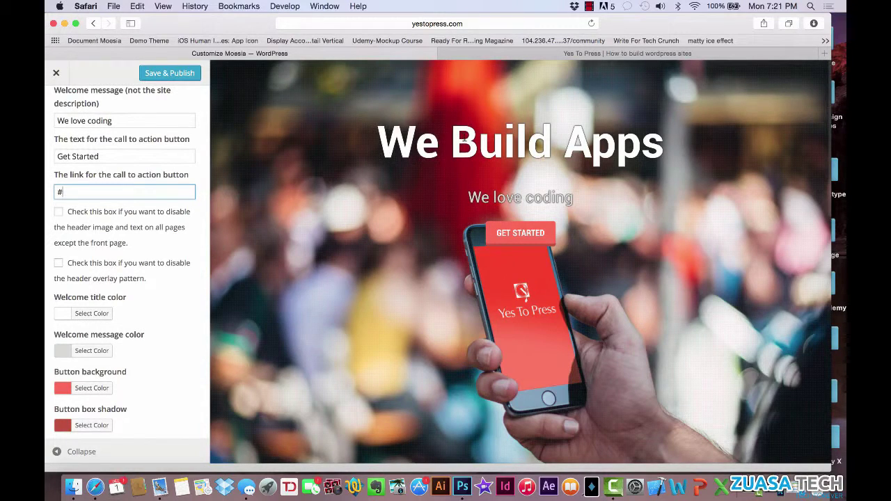
scroll(105, 350, "down", 1)
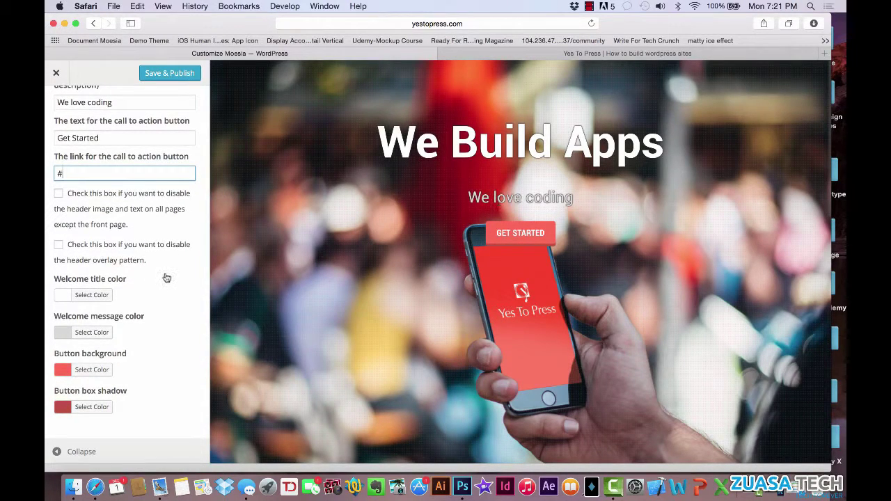
left_click(72, 335)
left_click(181, 362)
scroll(181, 363, "down", 6)
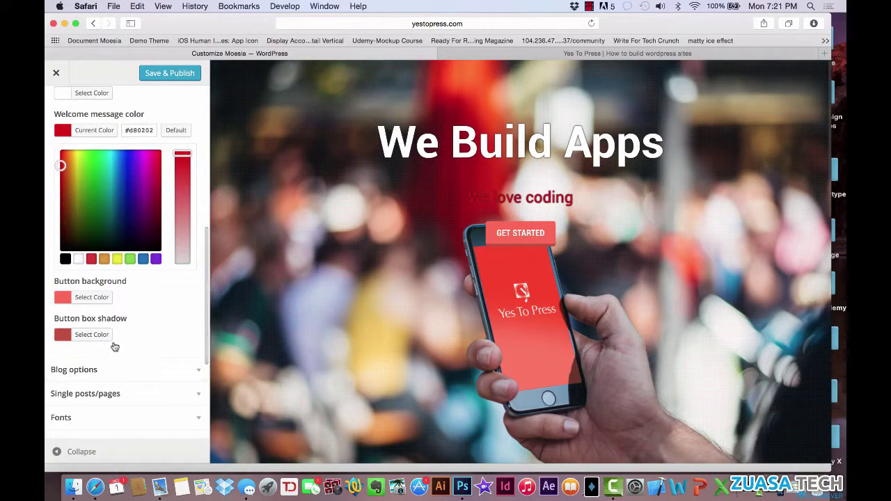
left_click(114, 240)
left_click(121, 175)
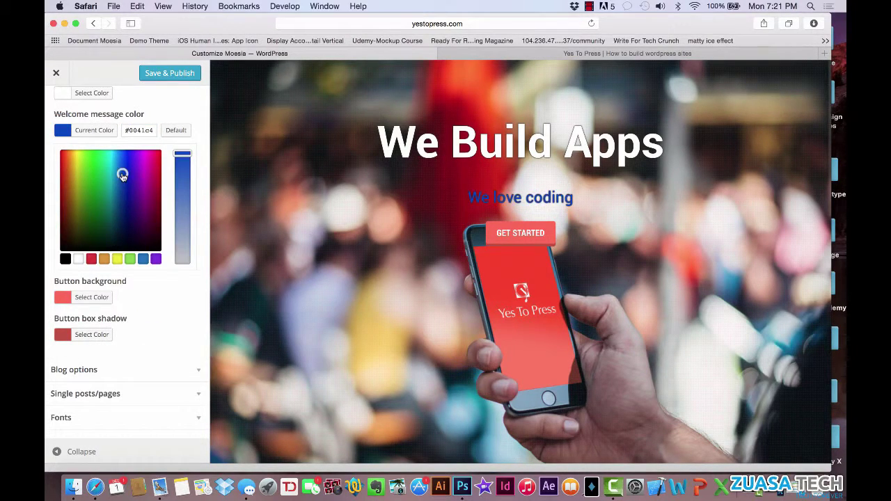
left_click(98, 168)
left_click(78, 258)
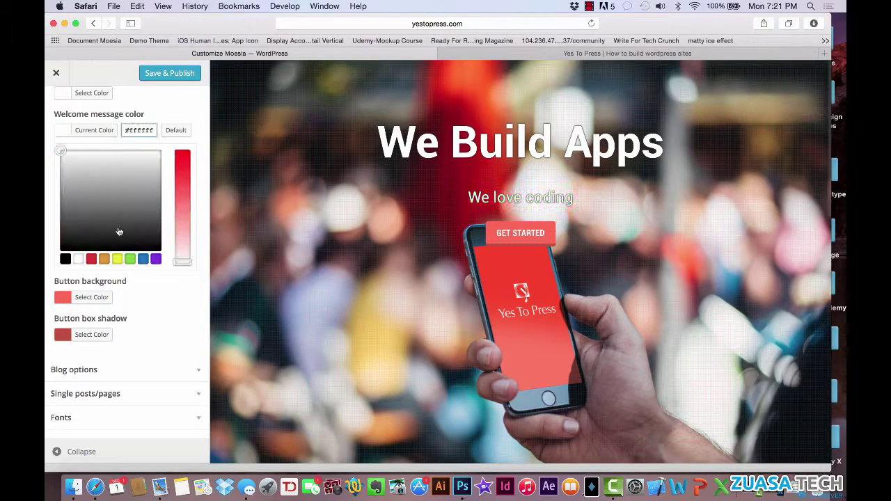
left_click_drag(182, 254, 181, 244)
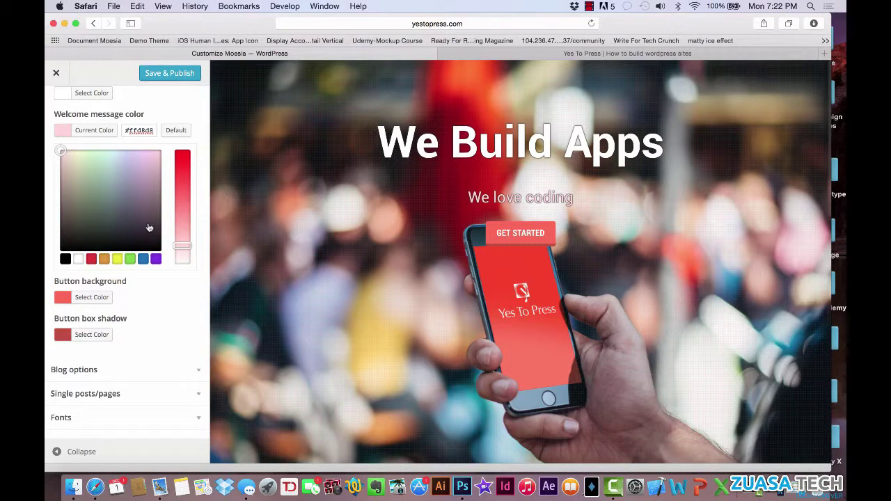
left_click(130, 157)
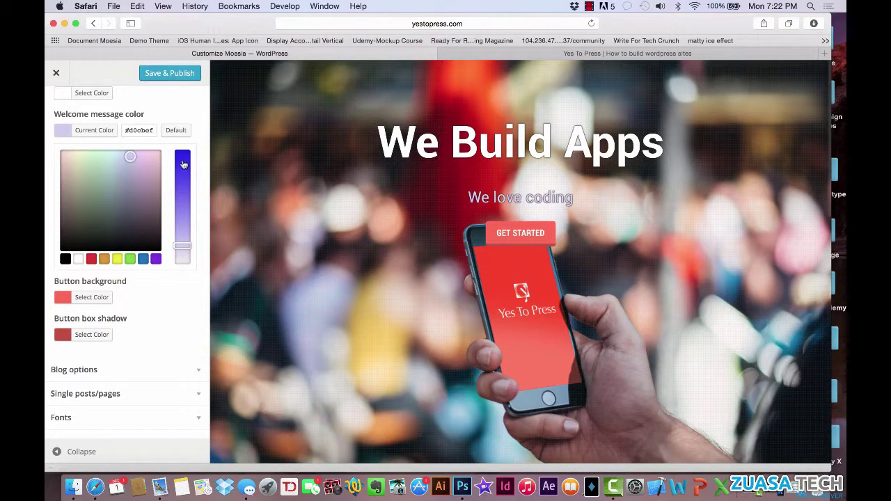
left_click_drag(183, 247, 183, 262)
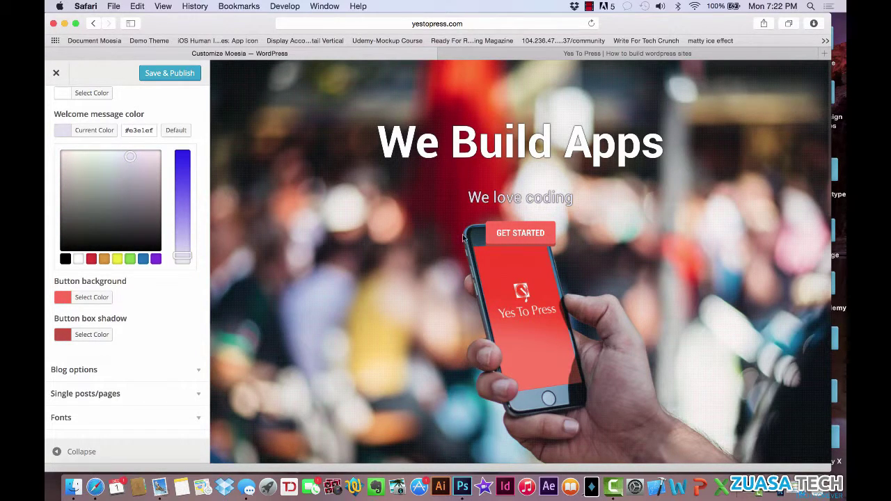
left_click(151, 298)
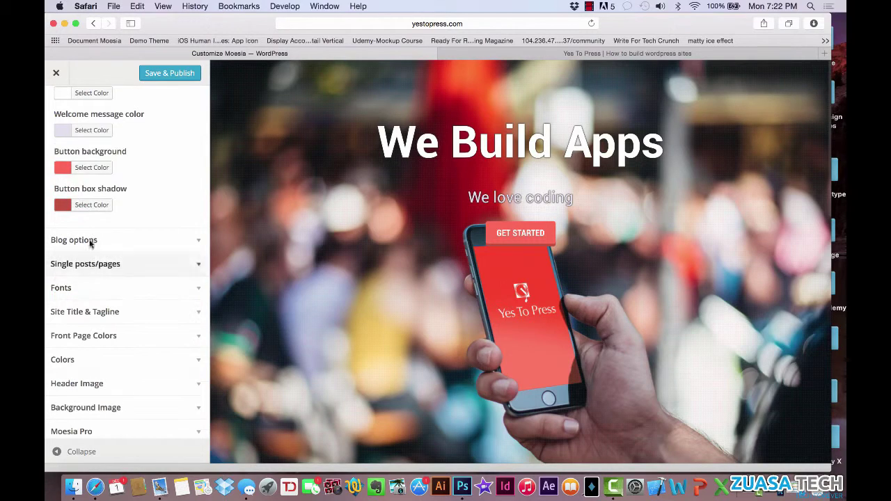
Step: Set the call to action button's background color to blue #3e5bdd
left_click(94, 167)
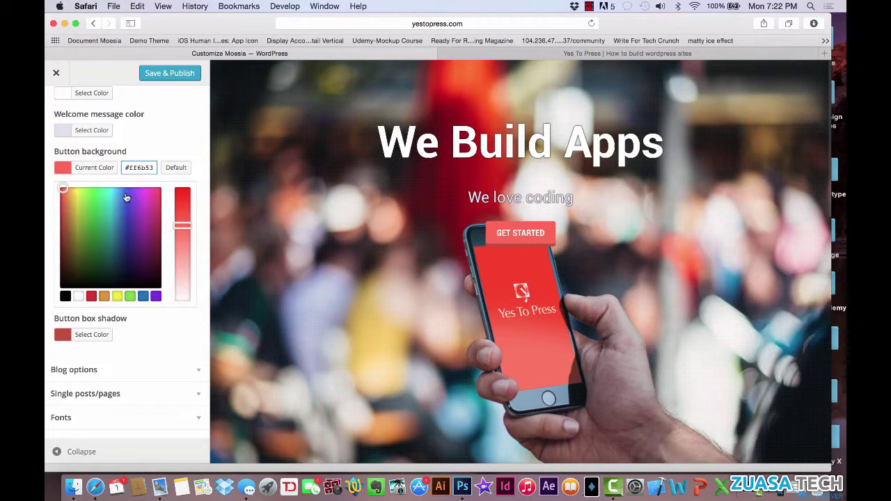
left_click(126, 197)
left_click(182, 200)
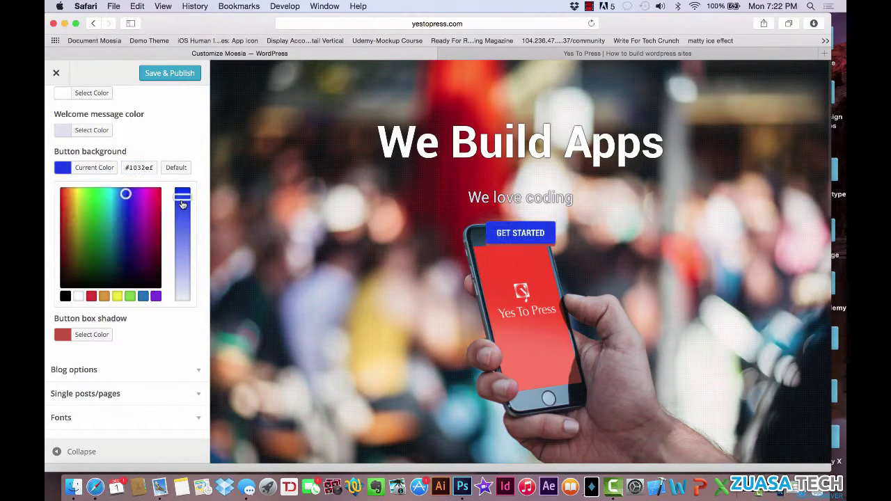
left_click_drag(181, 203, 185, 228)
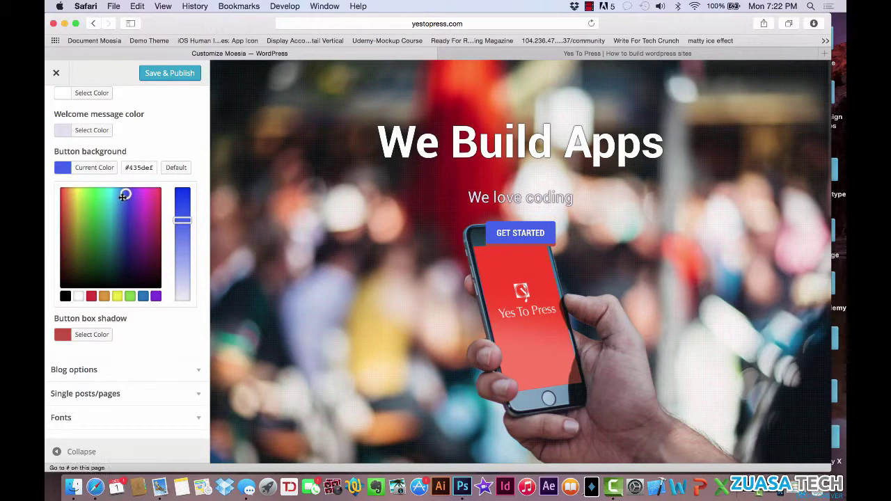
left_click(125, 201)
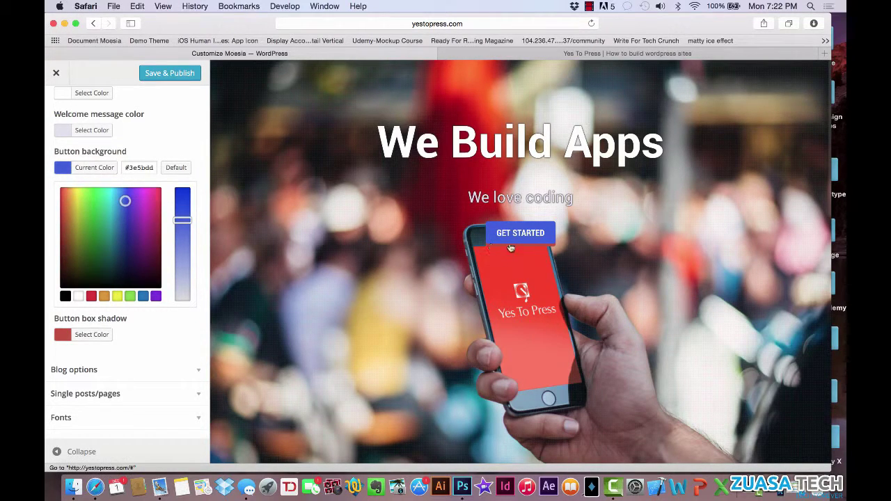
Step: Set the button box shadow to the lighter blue #4772e8 and publish the customizations
left_click(92, 335)
left_click_drag(124, 249, 123, 235)
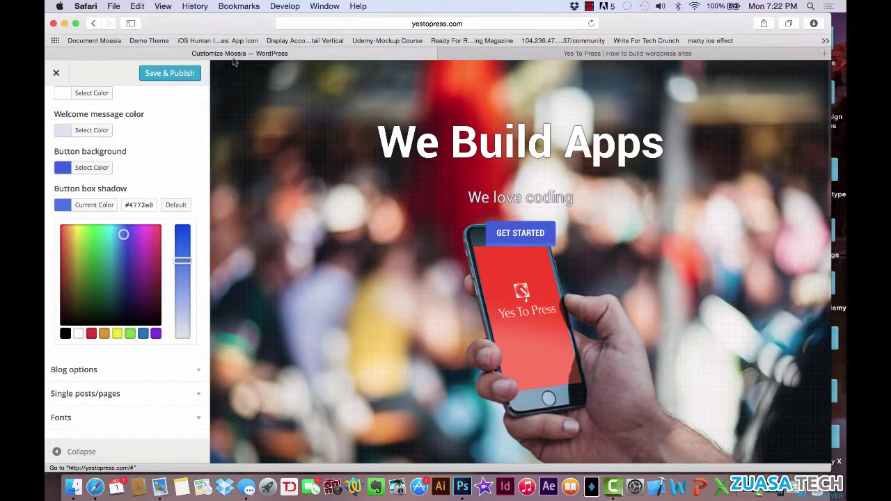
left_click(172, 73)
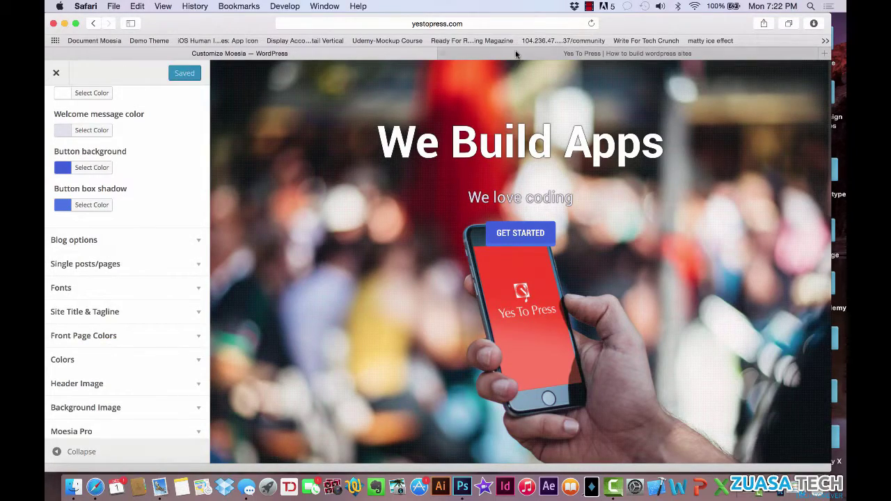
Step: Reload the live Yes To Press page and check its header, button and the sections below
left_click(519, 54)
left_click(592, 28)
left_click(591, 24)
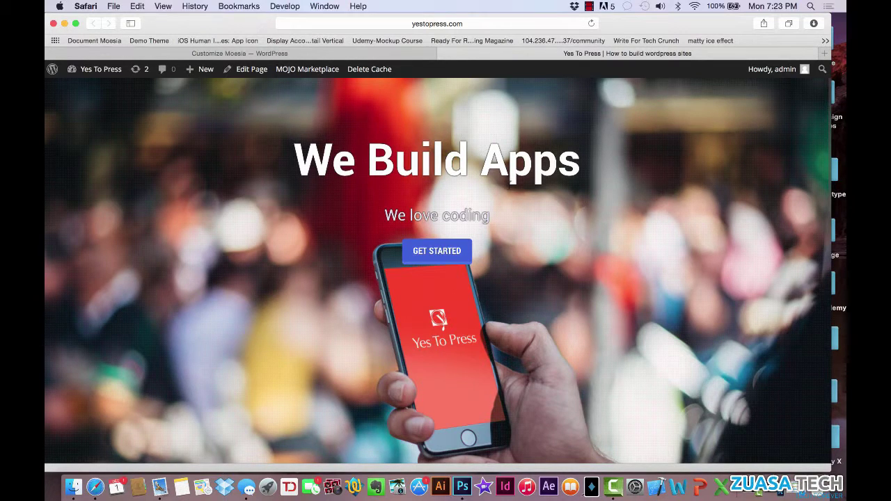
scroll(567, 188, "down", 4)
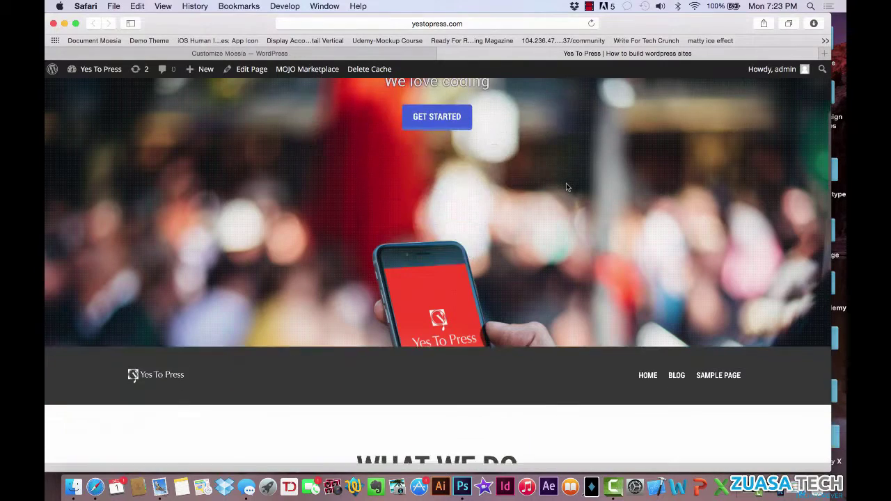
scroll(566, 189, "up", 4)
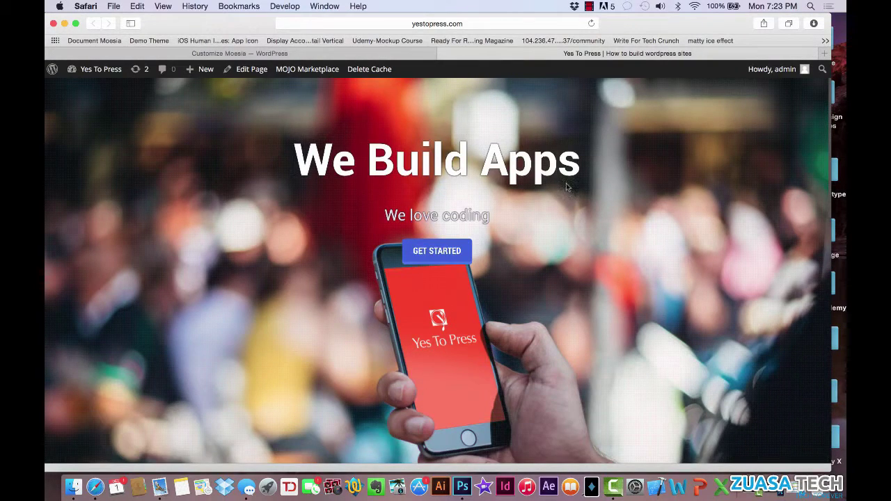
scroll(567, 186, "down", 5)
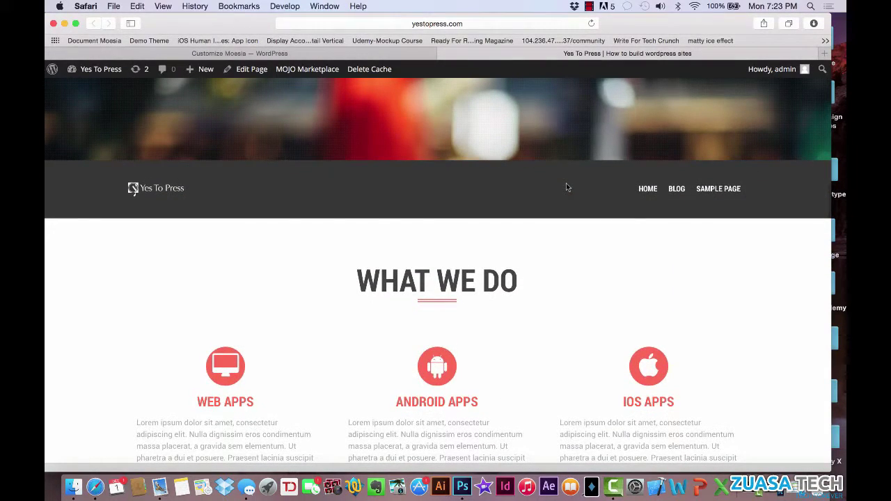
scroll(566, 183, "down", 3)
scroll(566, 183, "up", 5)
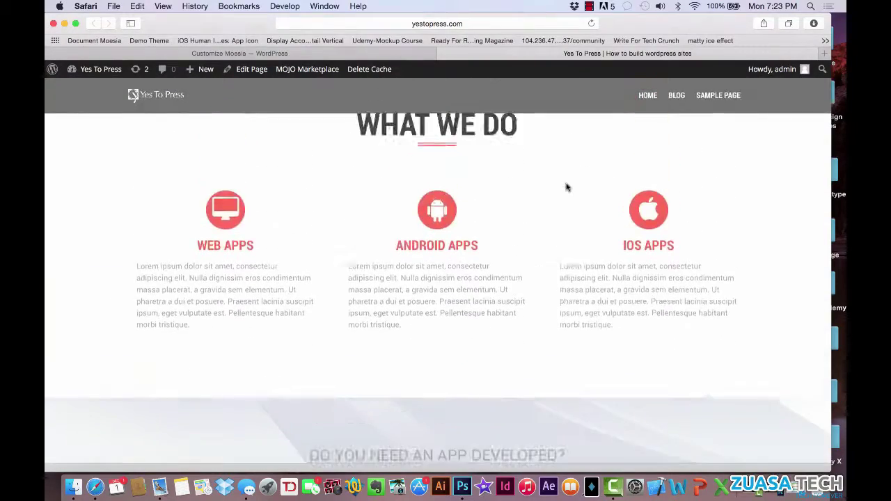
scroll(566, 186, "up", 3)
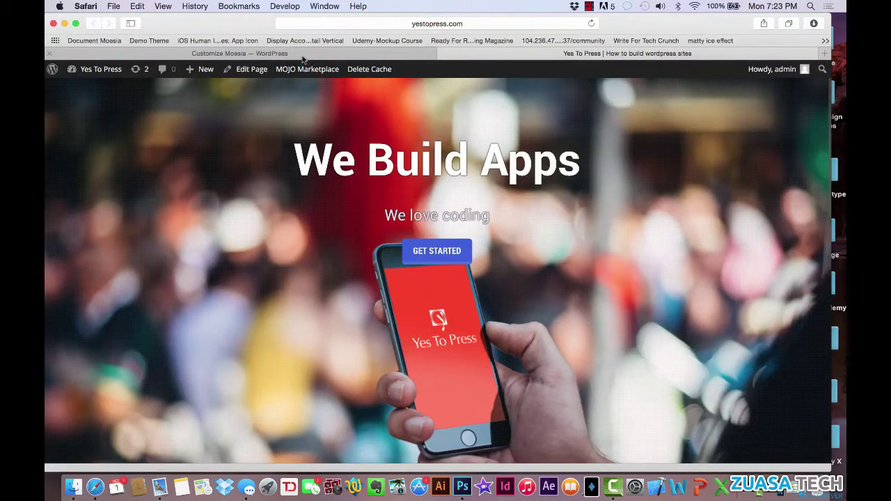
Step: Return to the Moesia customizer, clear the welcome message and the call to action button's text and link, and publish the changes
left_click(240, 53)
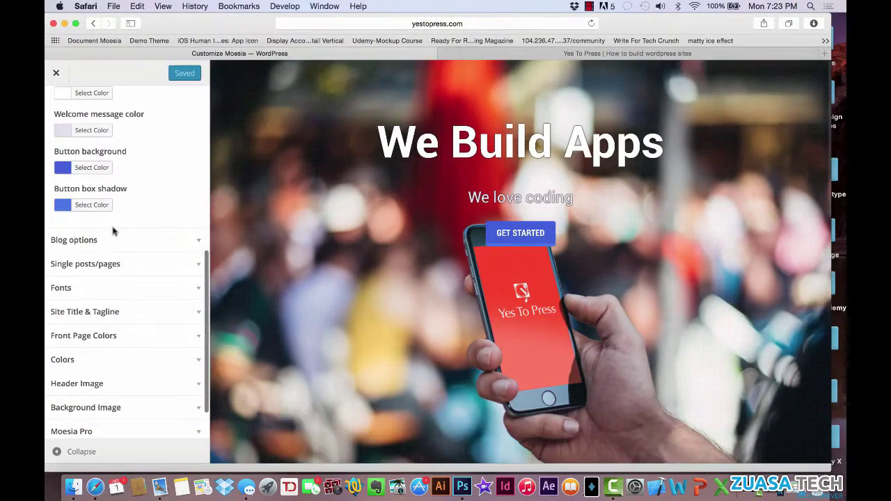
scroll(114, 232, "up", 2)
scroll(113, 231, "up", 5)
left_click(89, 229)
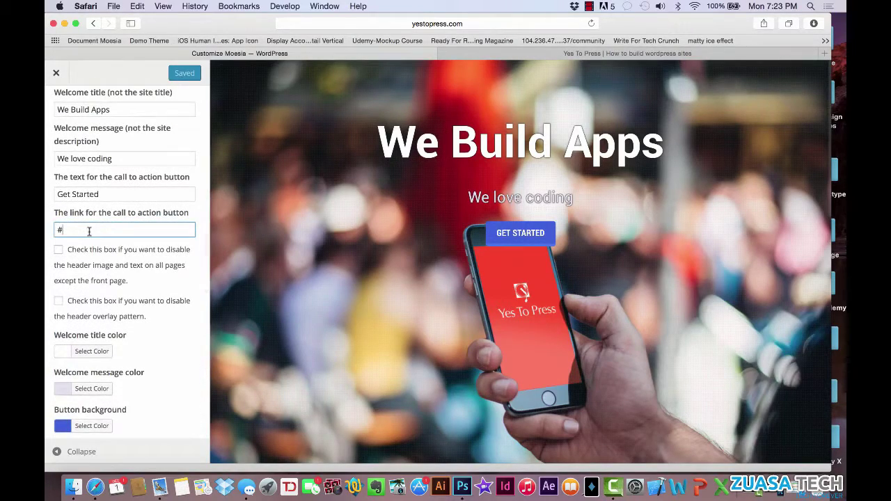
key("BackSpace")
triple_click(96, 193)
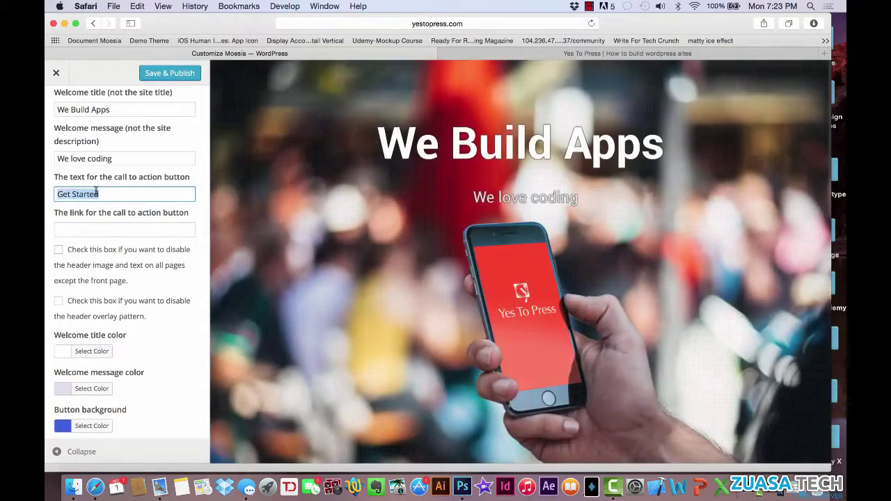
key("BackSpace")
triple_click(106, 158)
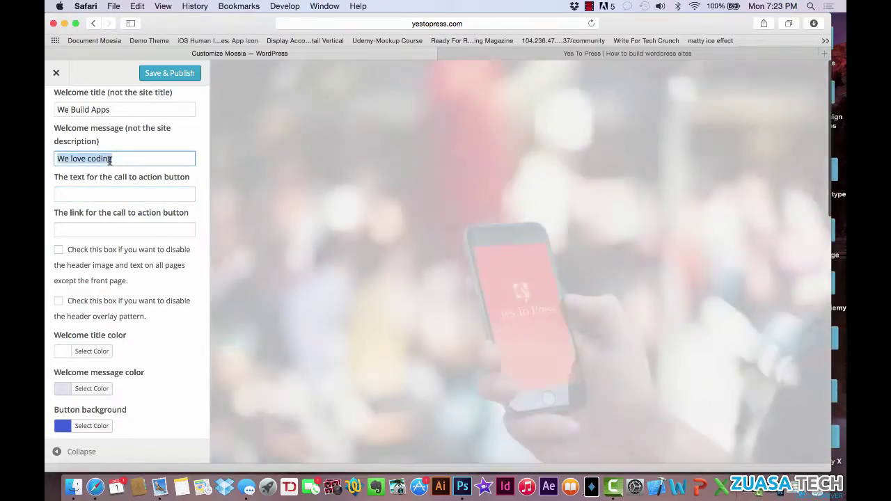
key("BackSpace")
left_click(149, 78)
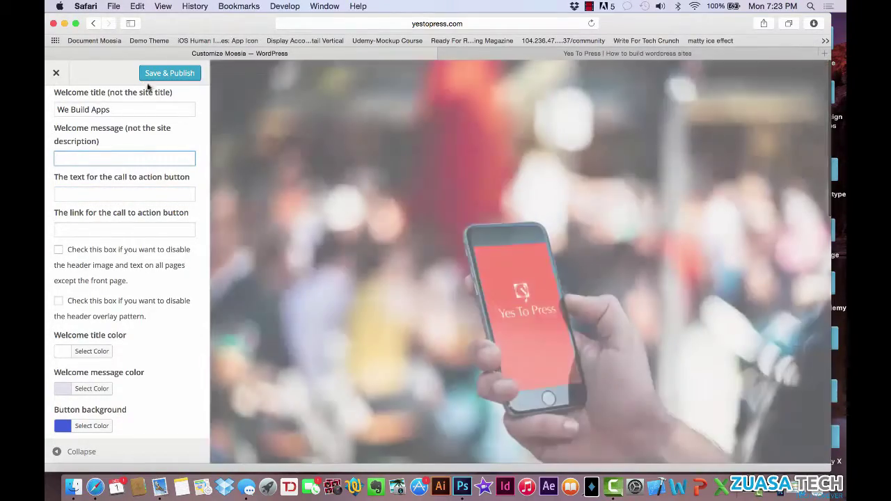
Step: Refresh the live site and examine the simplified header along with the page content beneath it
left_click(518, 53)
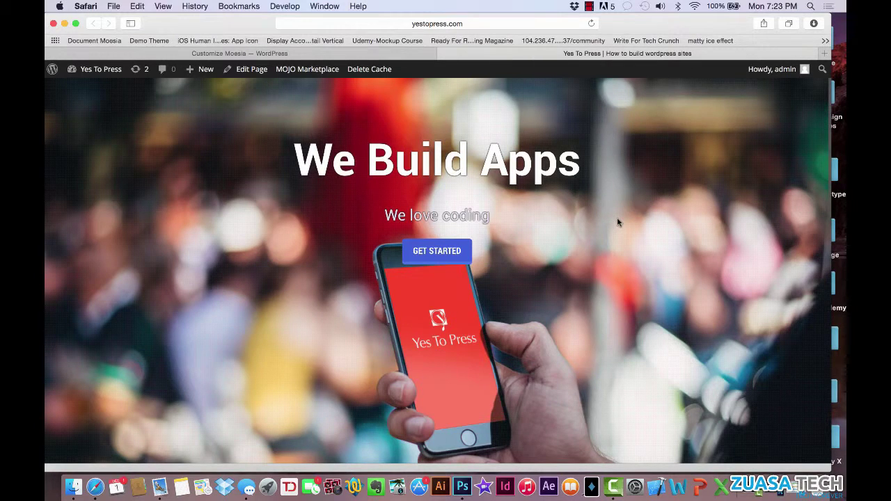
scroll(618, 223, "down", 4)
scroll(618, 223, "up", 5)
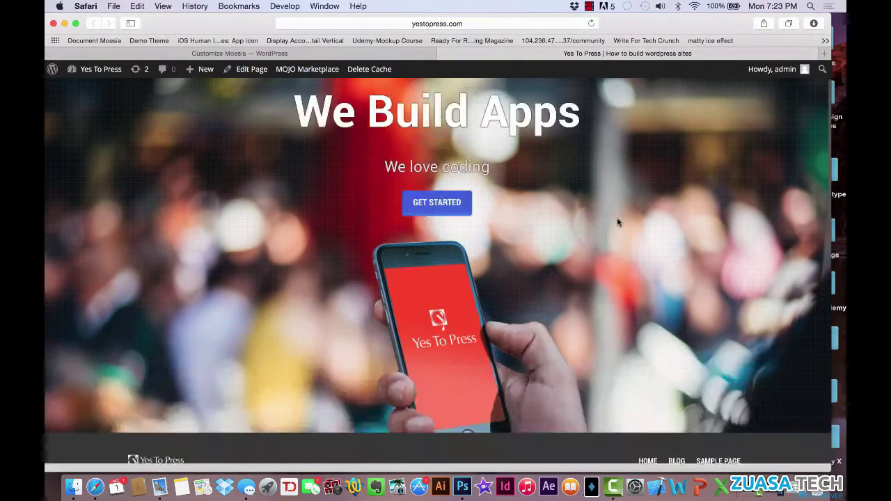
left_click(590, 25)
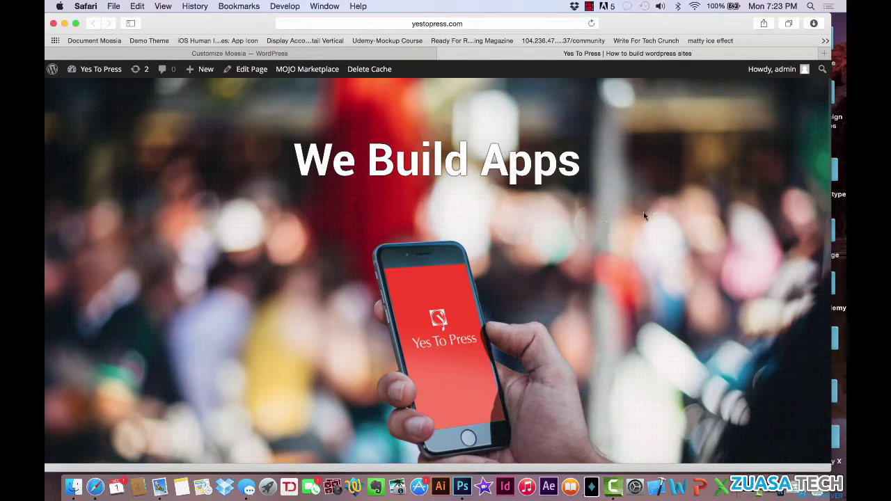
scroll(655, 214, "down", 5)
scroll(656, 214, "up", 5)
scroll(656, 214, "down", 10)
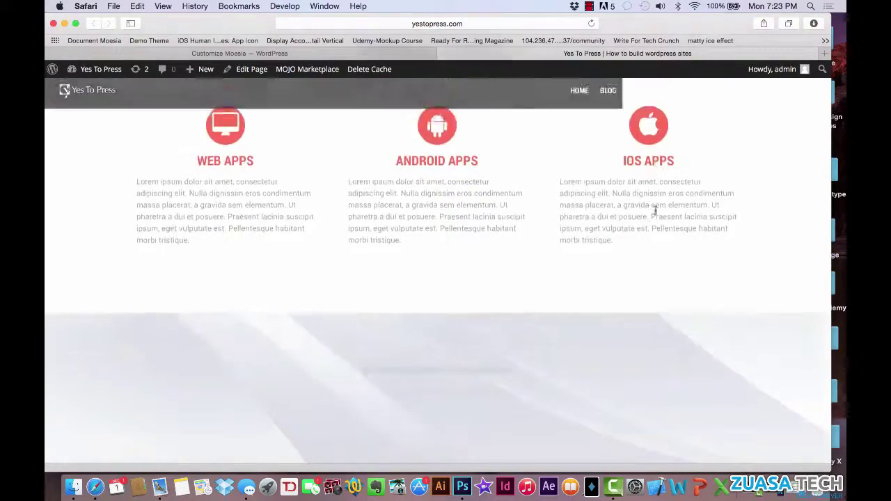
scroll(655, 213, "up", 10)
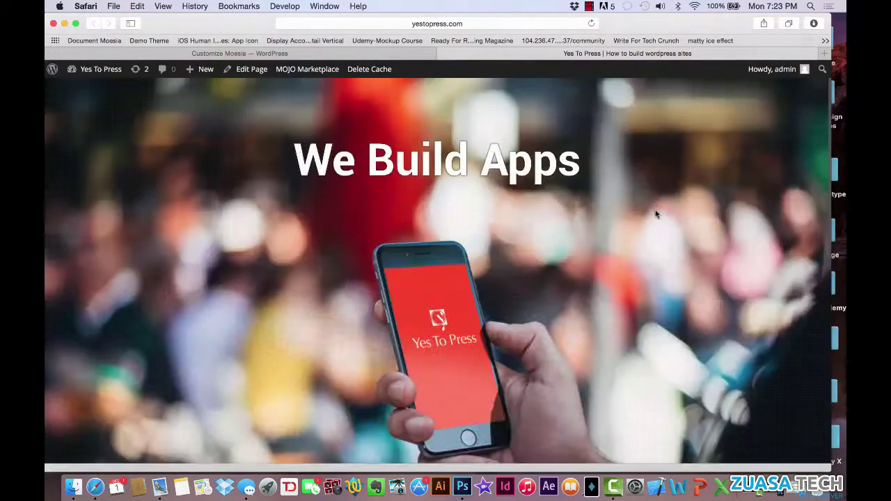